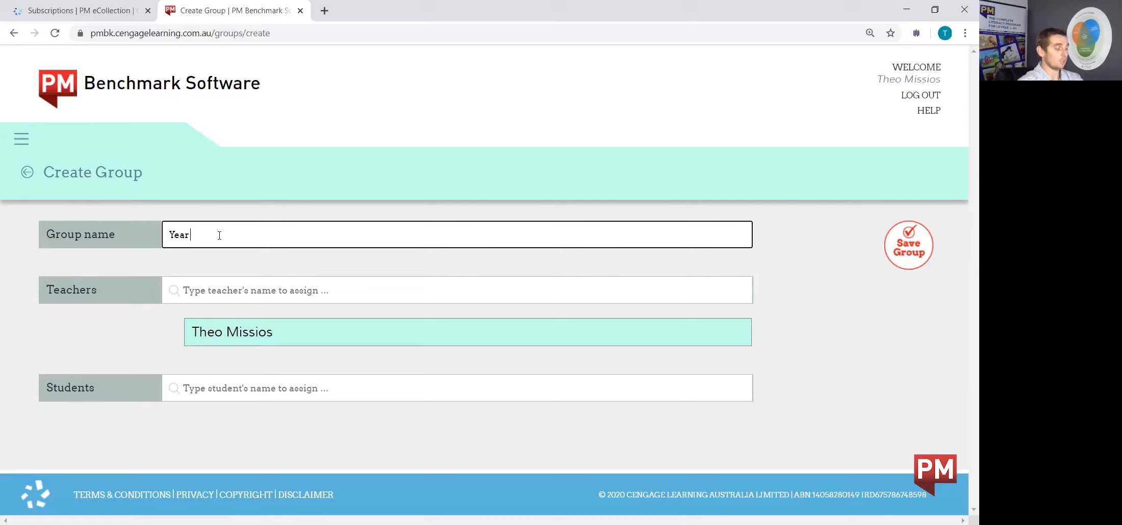
# Name the new group Year 2 Sapphire and assign an additional teacher by searching 'tom' and picking the suggestion
pyautogui.write('pphire')
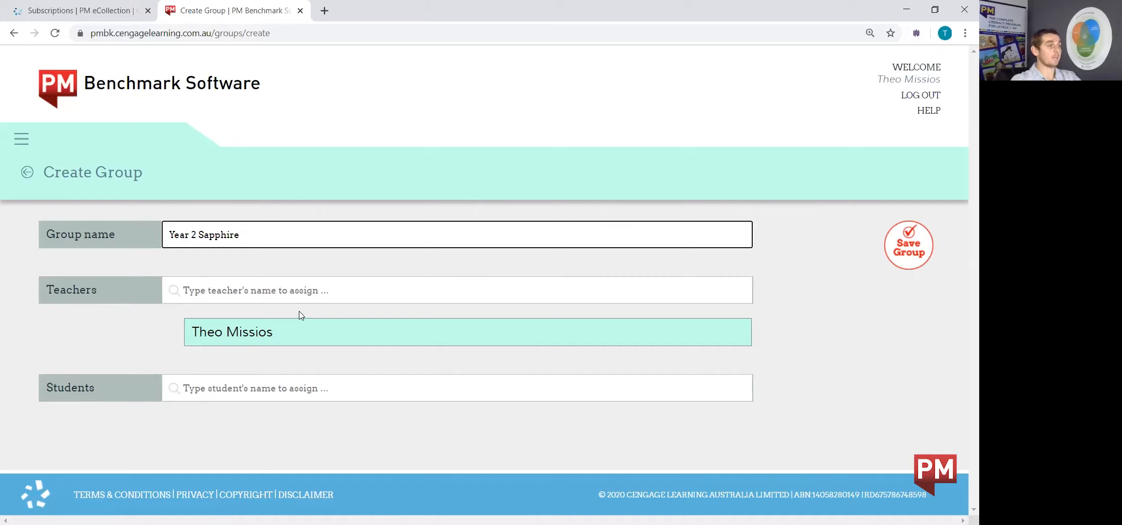
pyautogui.click(236, 289)
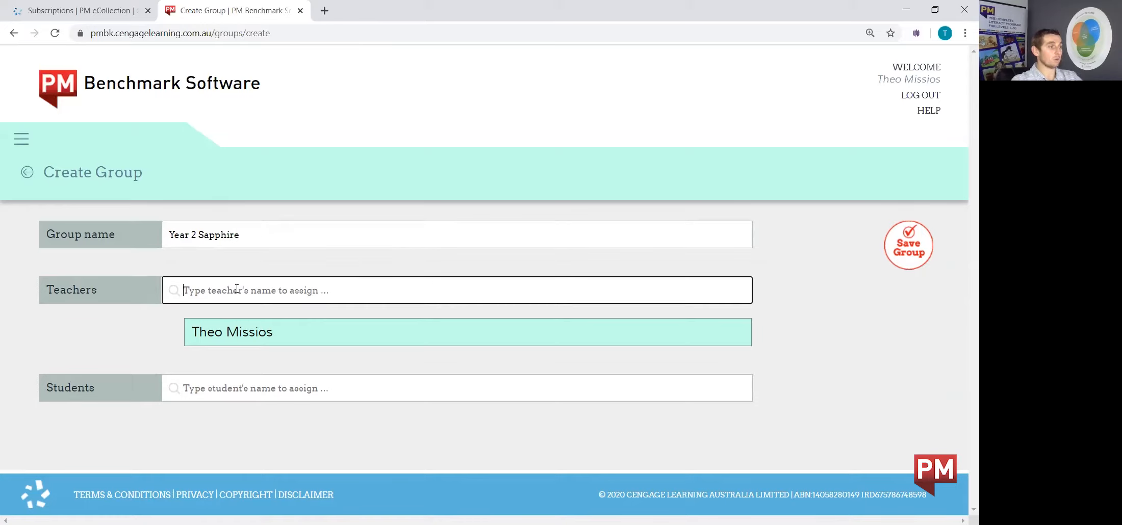
pyautogui.write('tom')
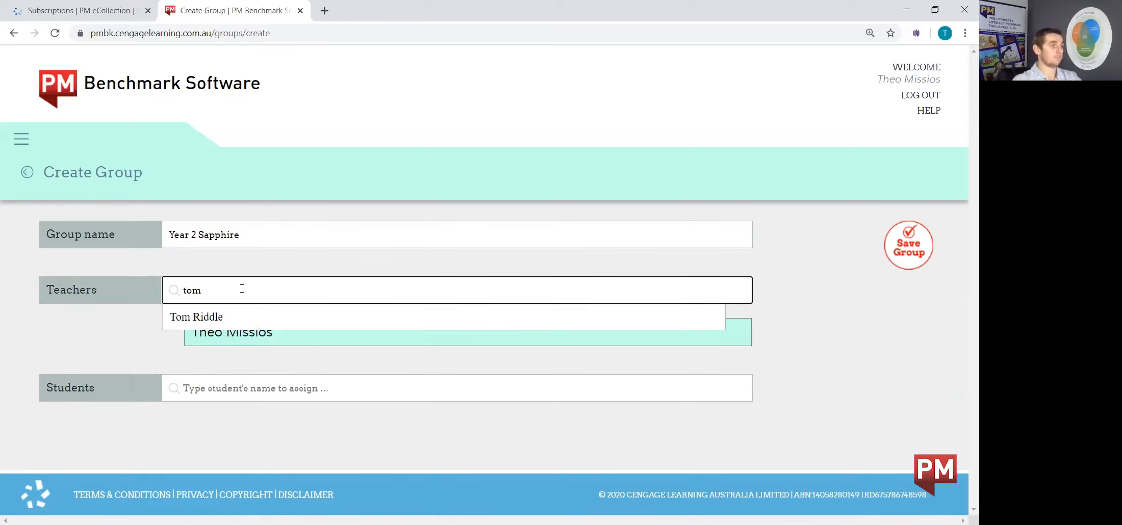
pyautogui.click(245, 317)
# Add three students to the group by searching their names and picking each suggestion
pyautogui.scroll(-1, 258, 329)
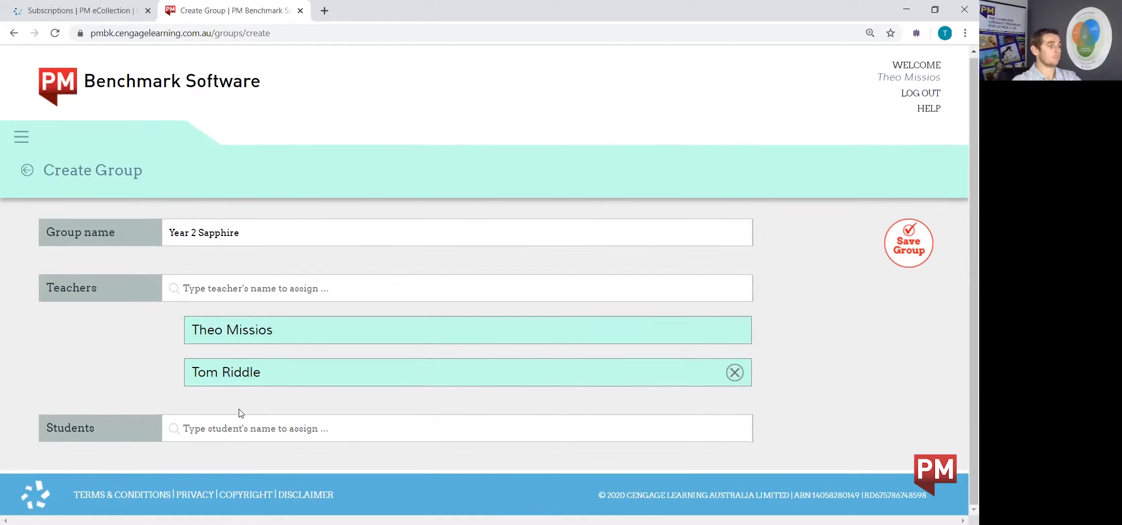
pyautogui.click(210, 426)
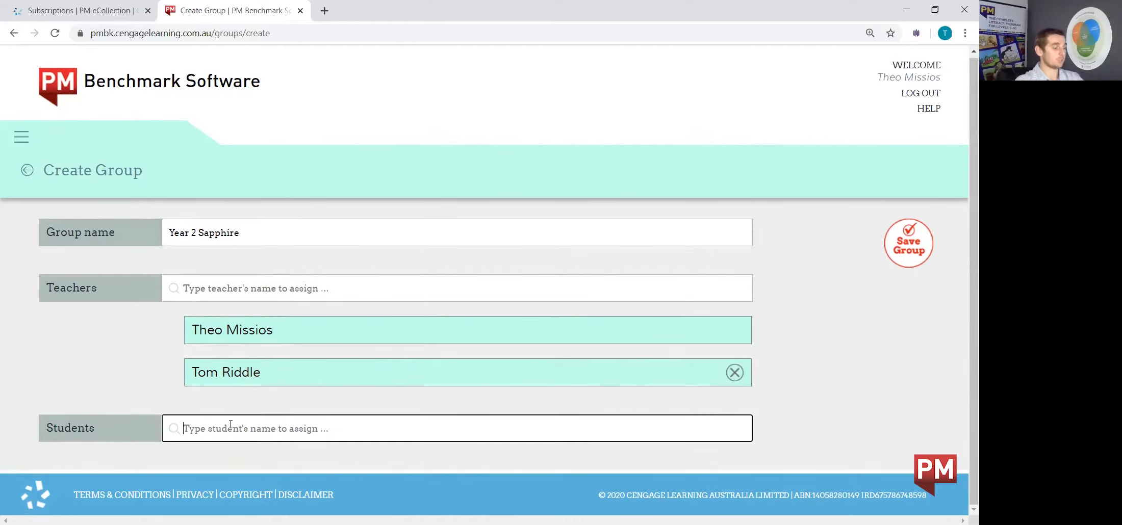
pyautogui.write('kristy')
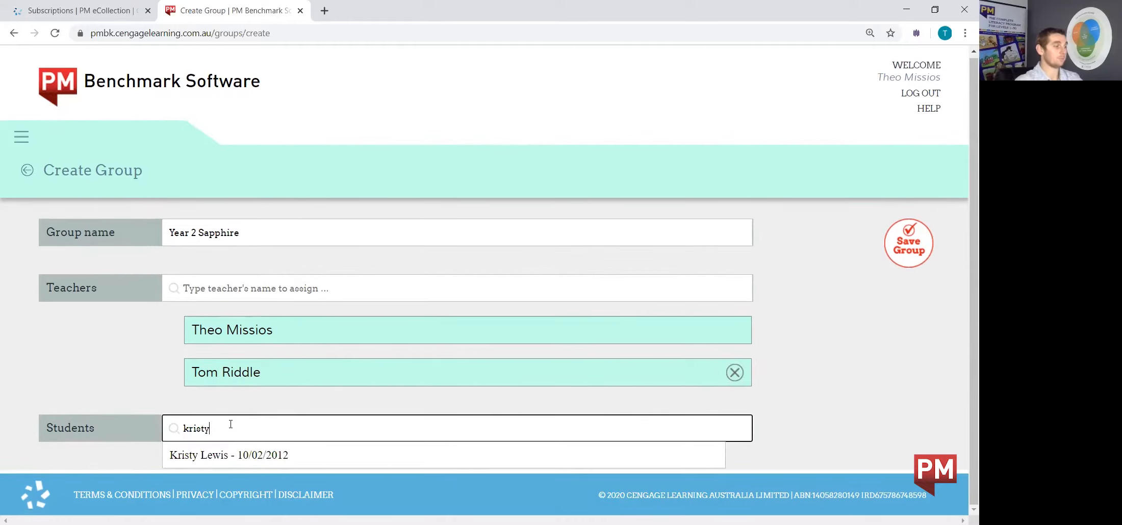
pyautogui.click(231, 445)
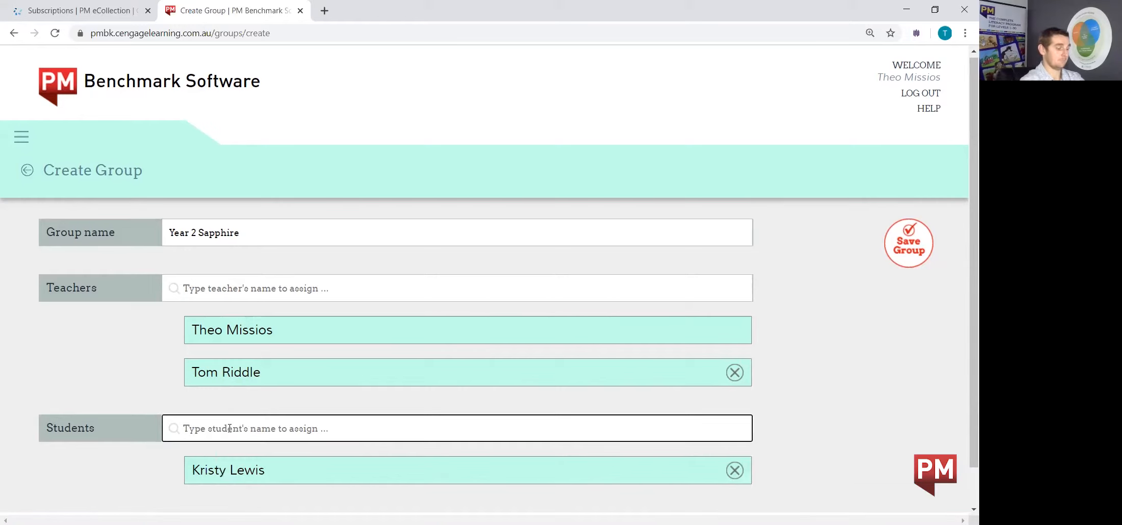
pyautogui.write('paul')
pyautogui.press('Down')
pyautogui.press('Return')
pyautogui.write('ji')
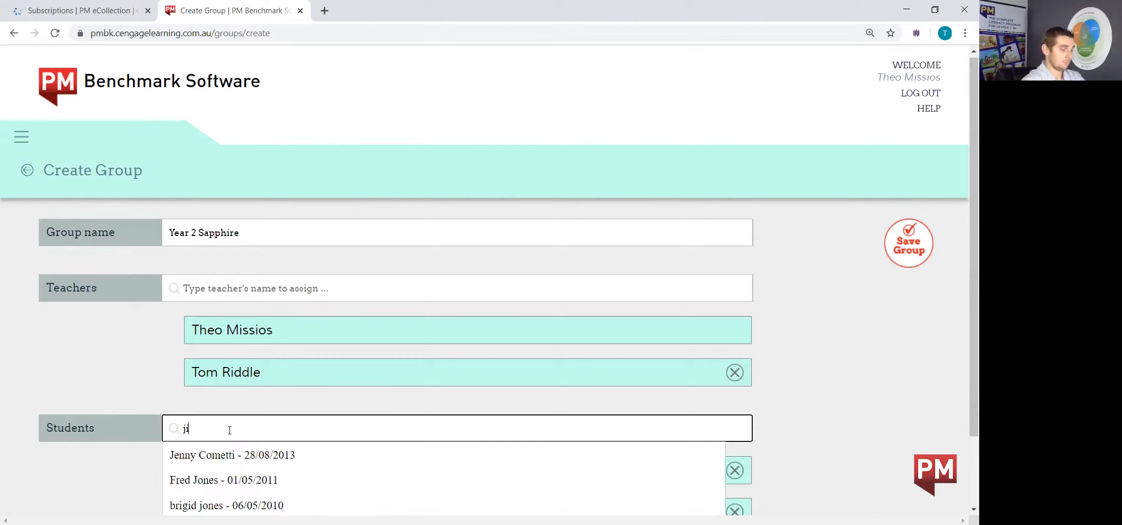
pyautogui.click(240, 455)
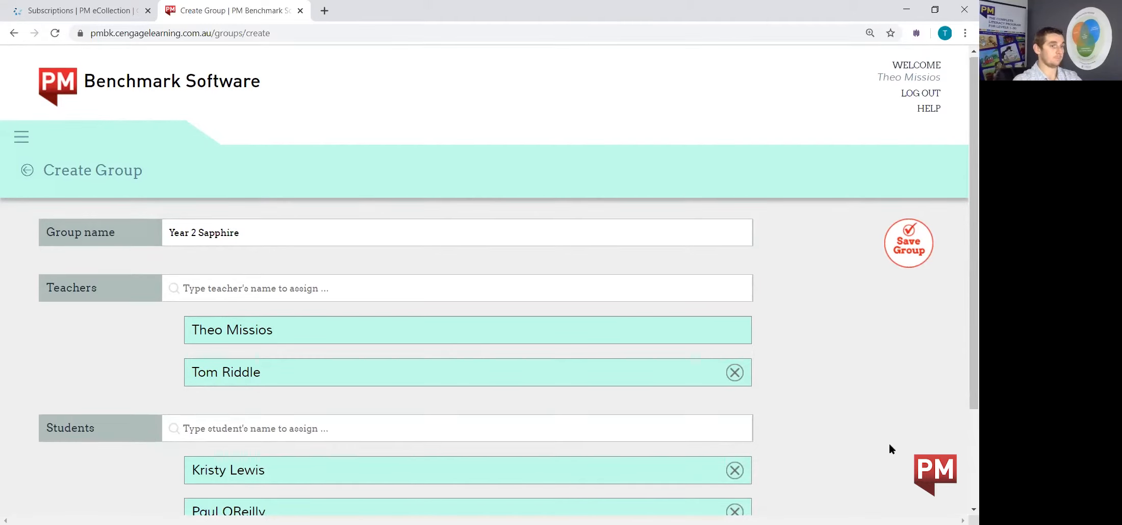
# Save the new Year 2 Sapphire group
pyautogui.moveTo(963, 296); pyautogui.dragTo(963, 368)
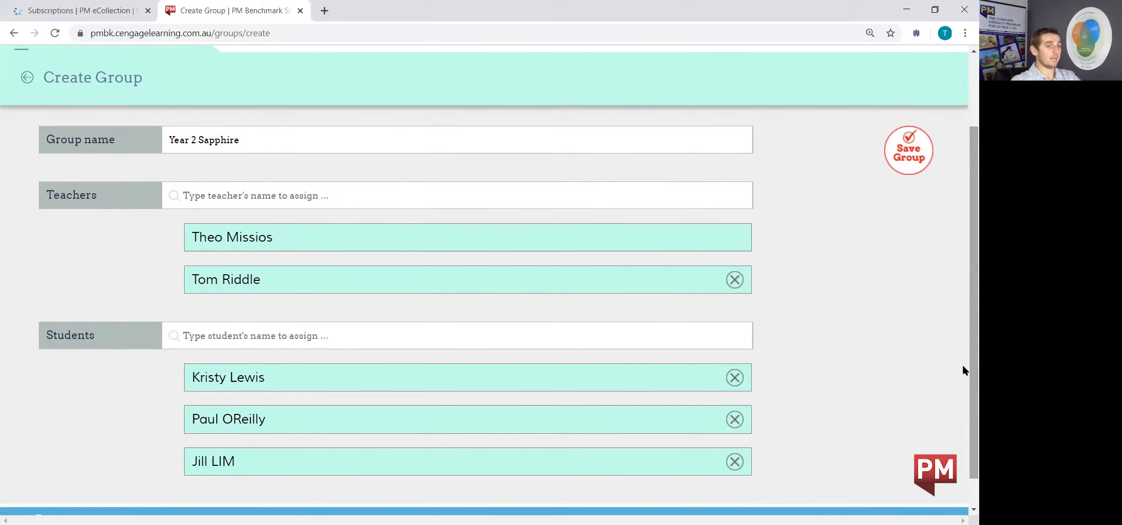
pyautogui.moveTo(963, 363); pyautogui.dragTo(962, 277)
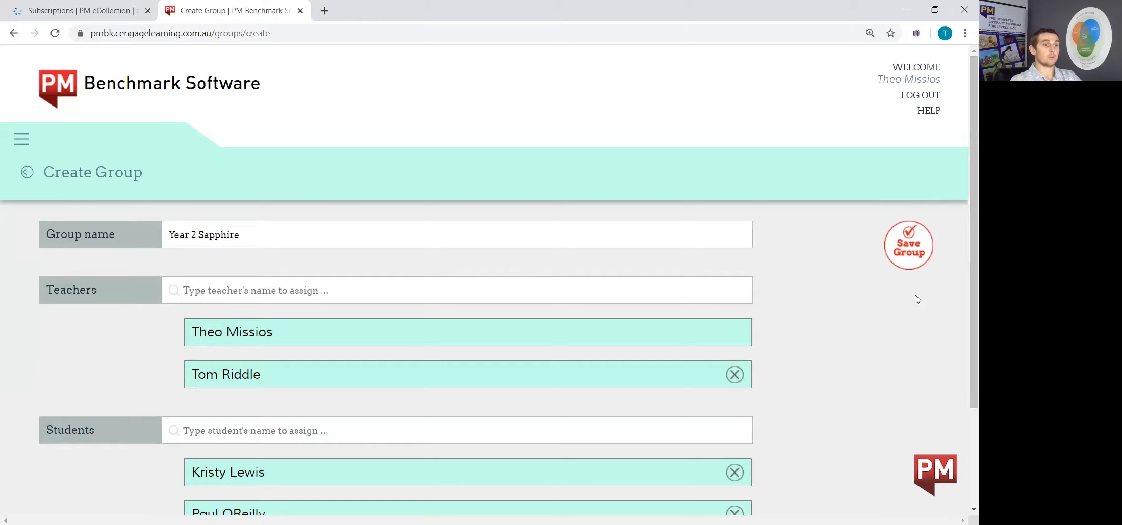
pyautogui.click(906, 249)
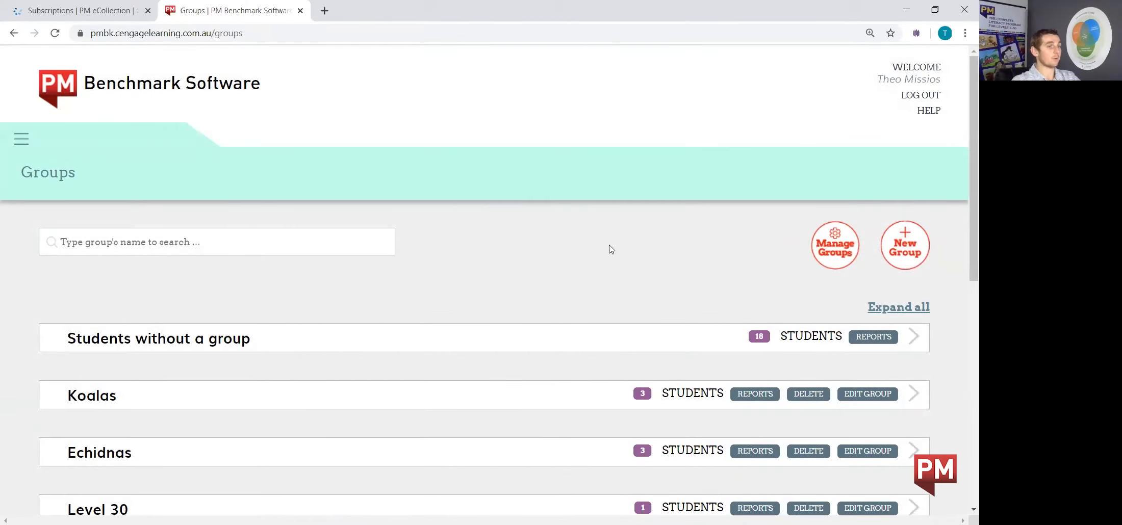
# Edit the Year 2 Sapphire group to remove the additional teacher, then save the group
pyautogui.moveTo(963, 170); pyautogui.dragTo(962, 397)
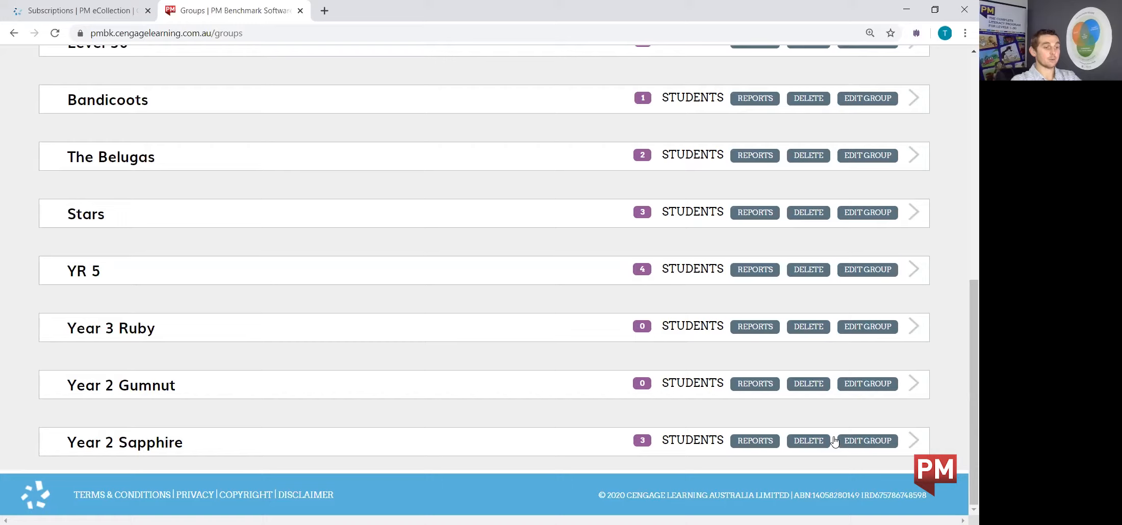
pyautogui.click(869, 441)
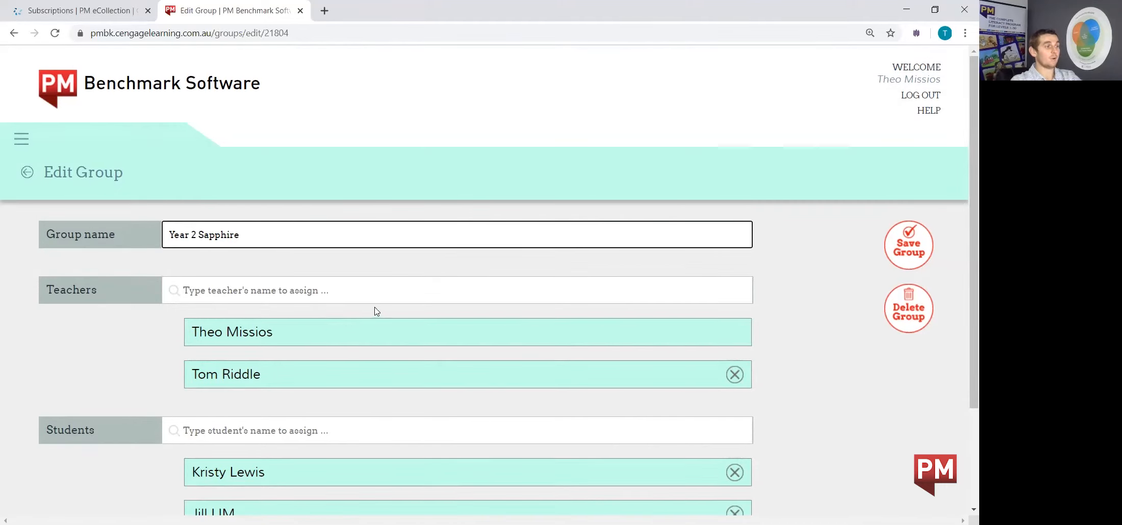
pyautogui.scroll(-3, 509, 386)
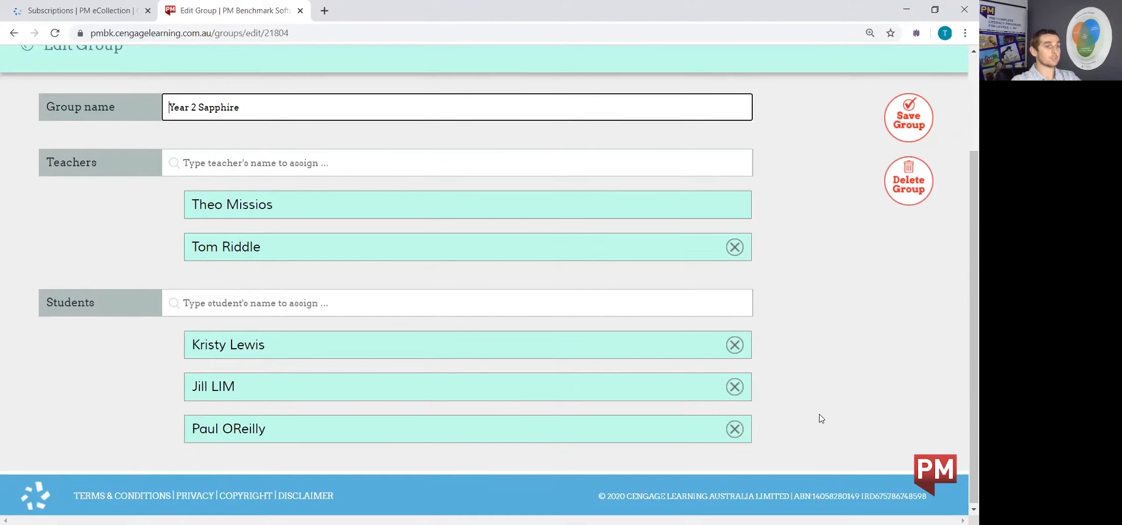
pyautogui.scroll(3, 819, 416)
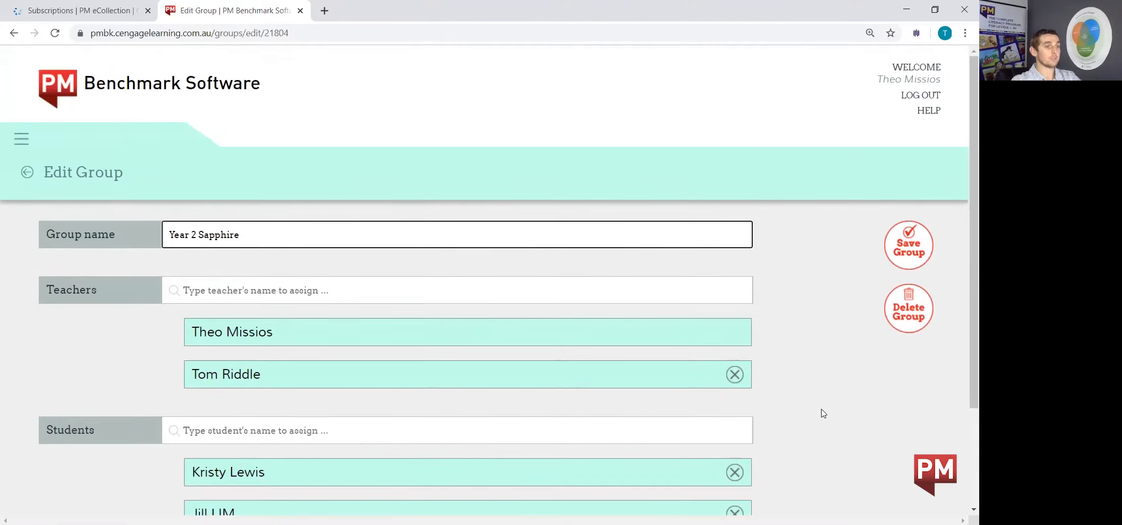
pyautogui.click(735, 375)
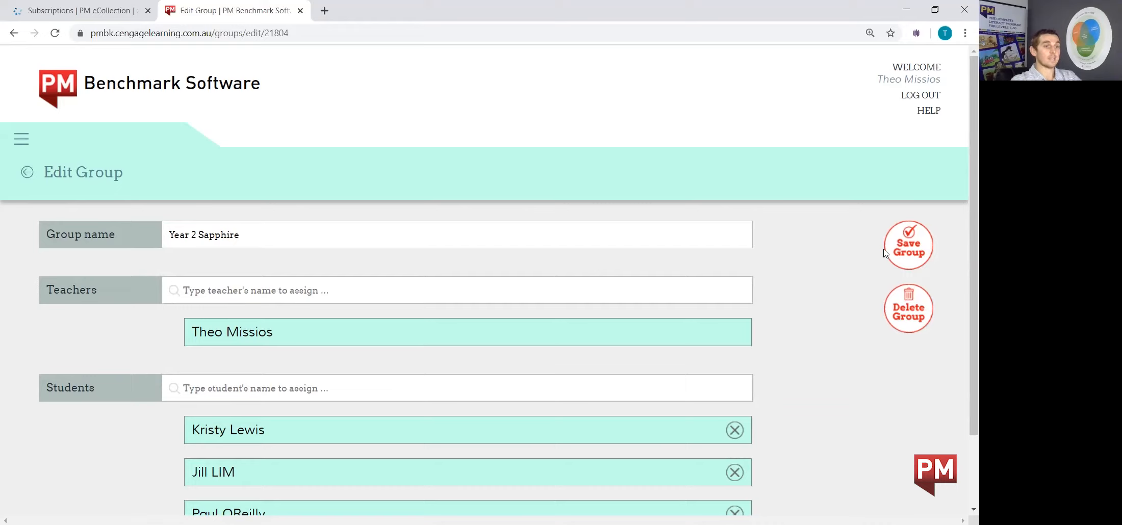
pyautogui.click(911, 247)
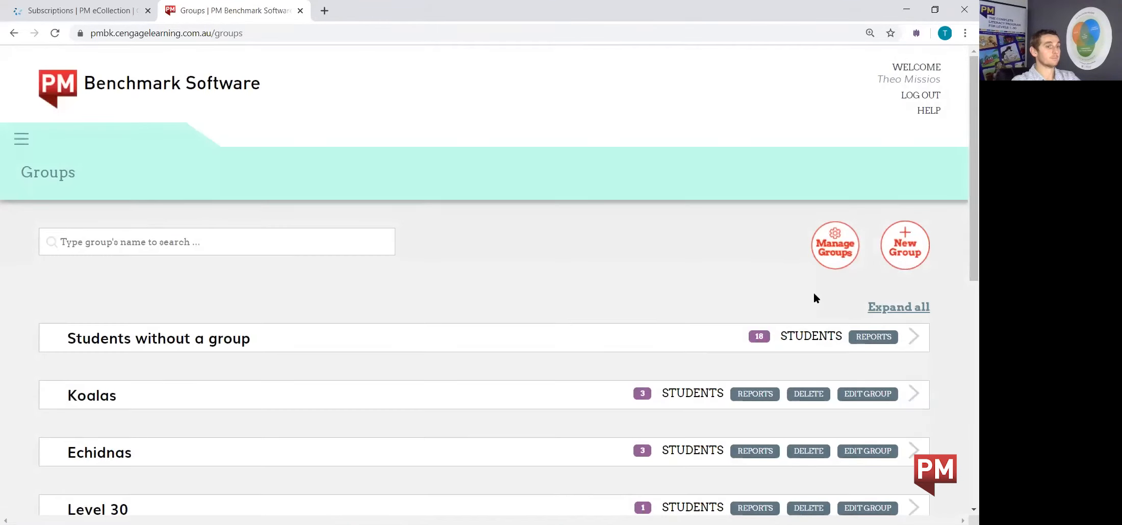
# Expand the Year 2 Sapphire group in the list to review its members, then collapse it
pyautogui.moveTo(963, 174); pyautogui.dragTo(962, 402)
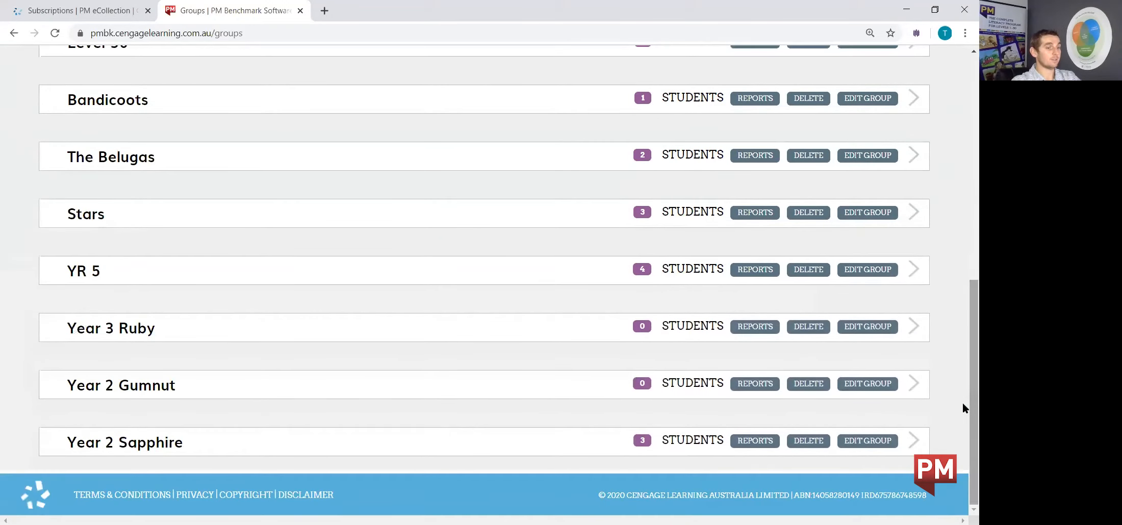
pyautogui.click(917, 446)
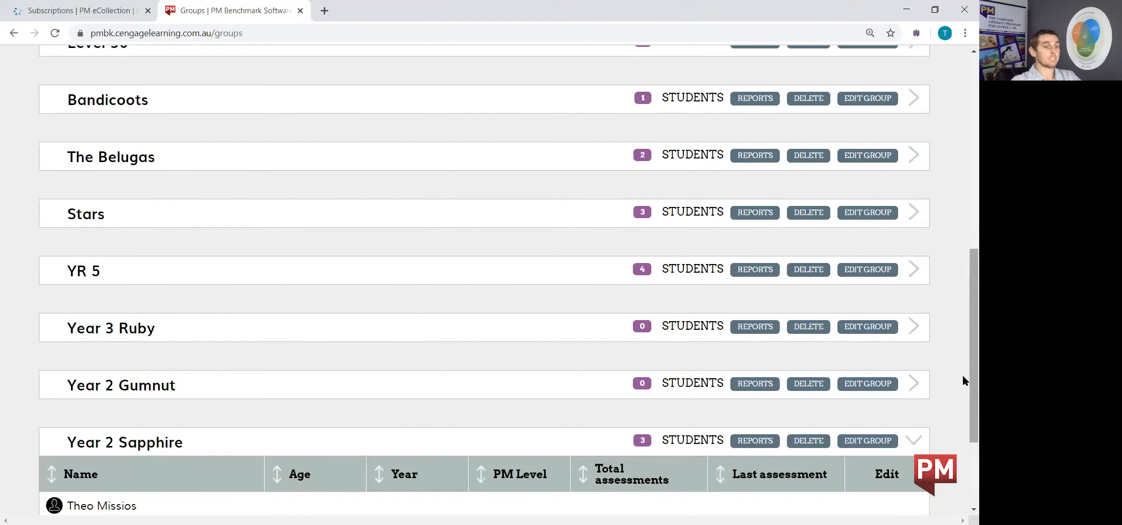
pyautogui.scroll(-1, 963, 377)
pyautogui.scroll(-3, 963, 394)
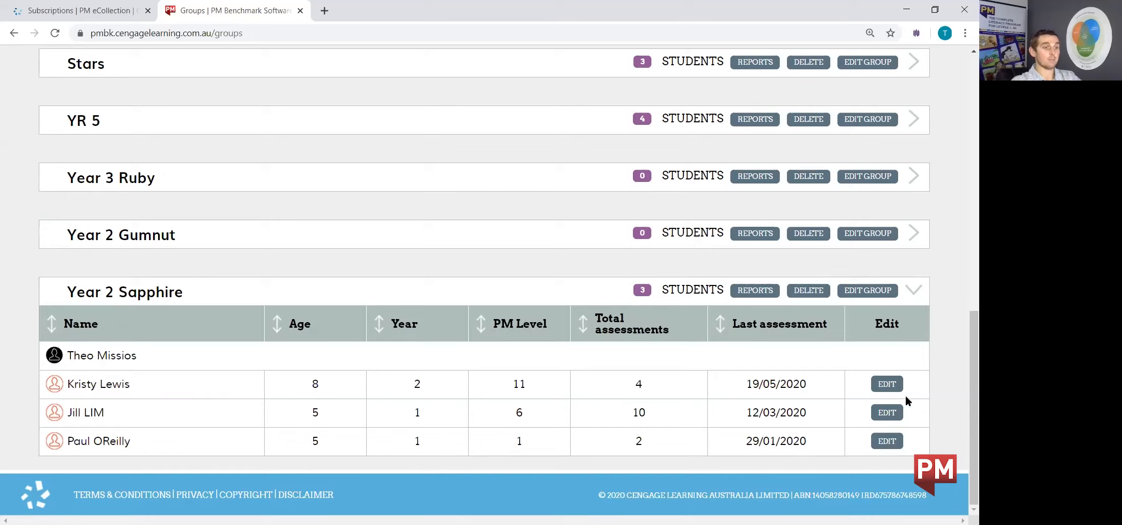
pyautogui.click(916, 295)
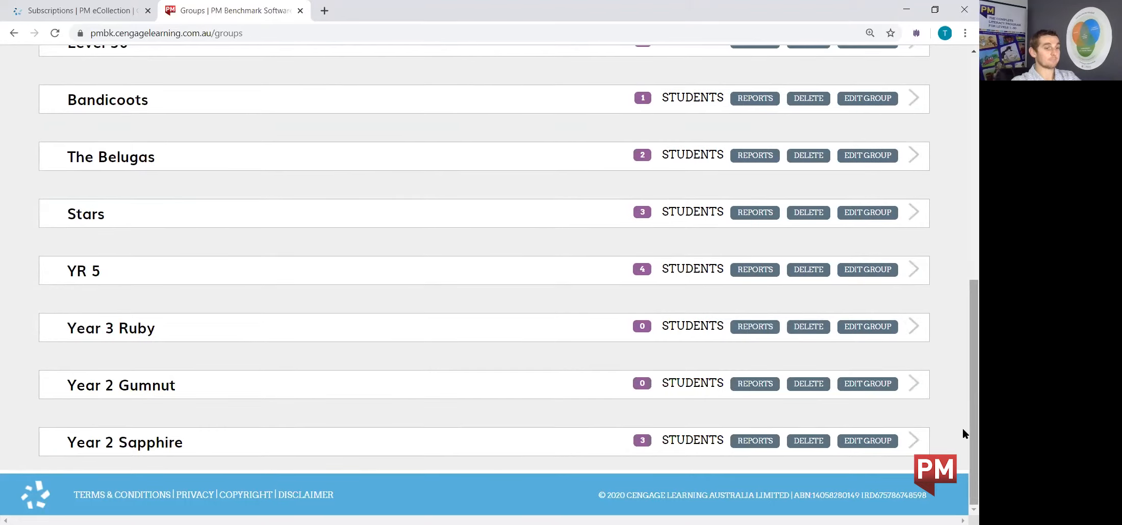
# Search the groups list for 'year', then clear the search
pyautogui.scroll(7, 962, 429)
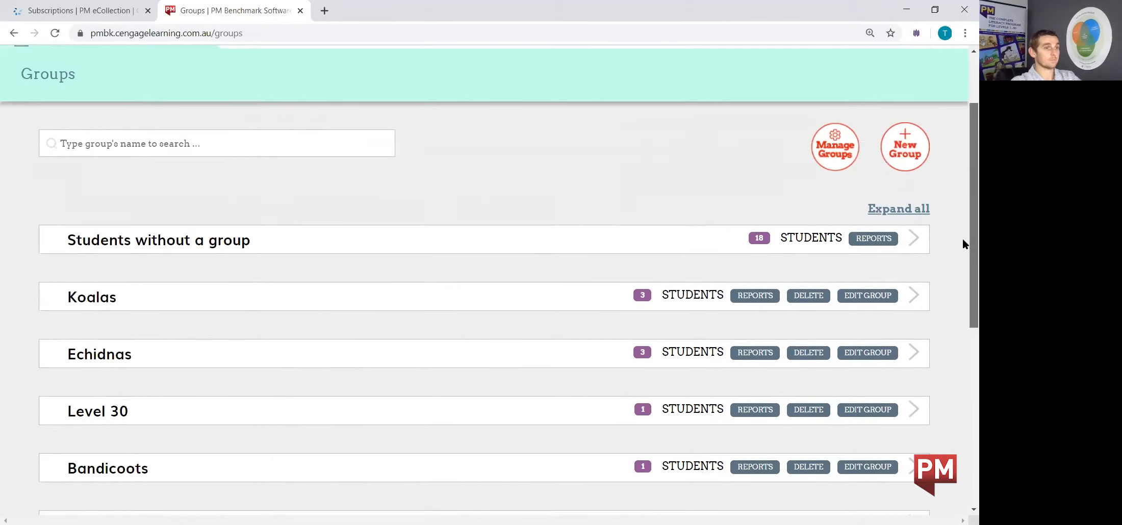
pyautogui.scroll(2, 962, 239)
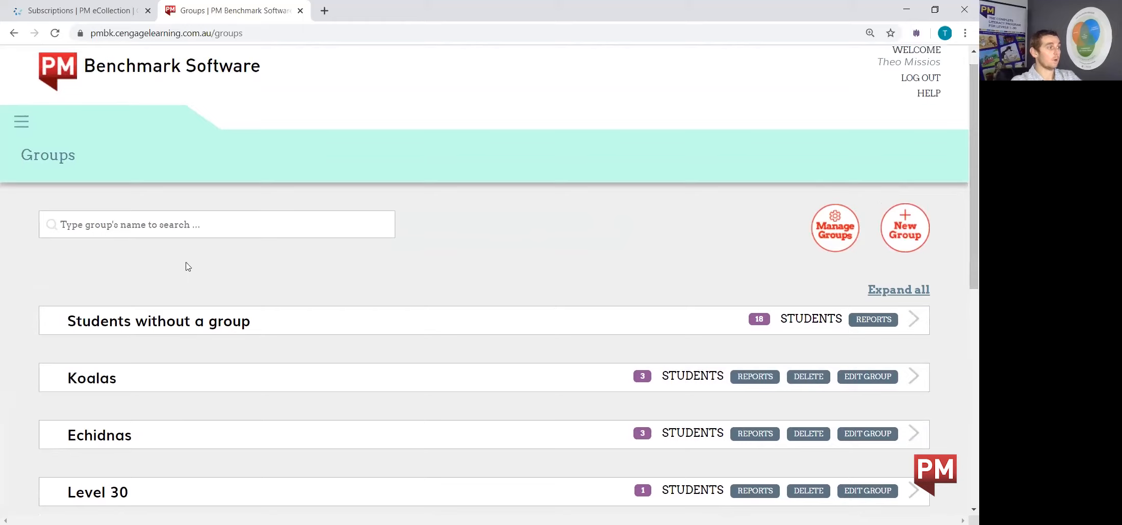
pyautogui.click(75, 224)
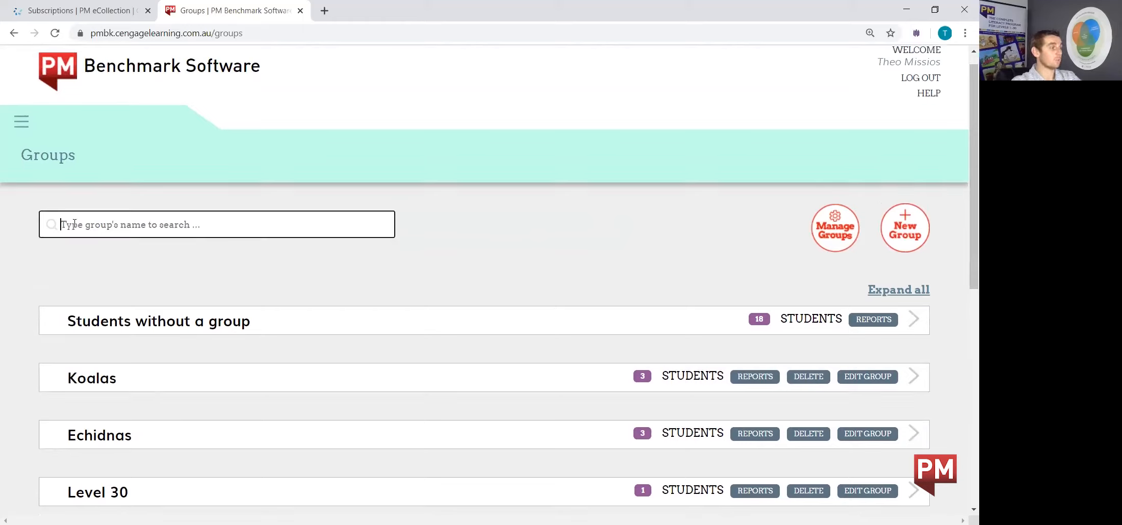
pyautogui.write('year')
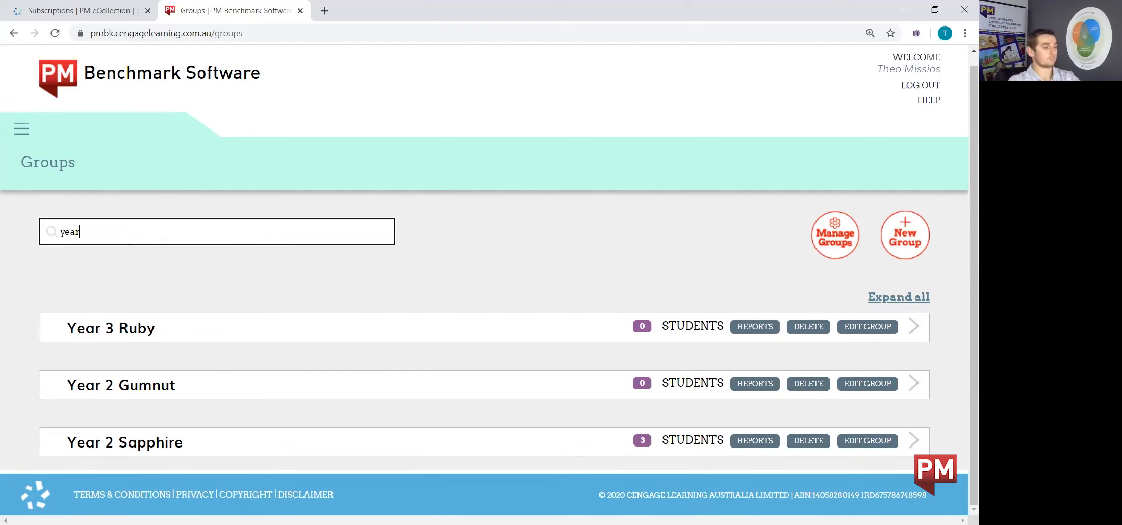
pyautogui.press('BackSpace')
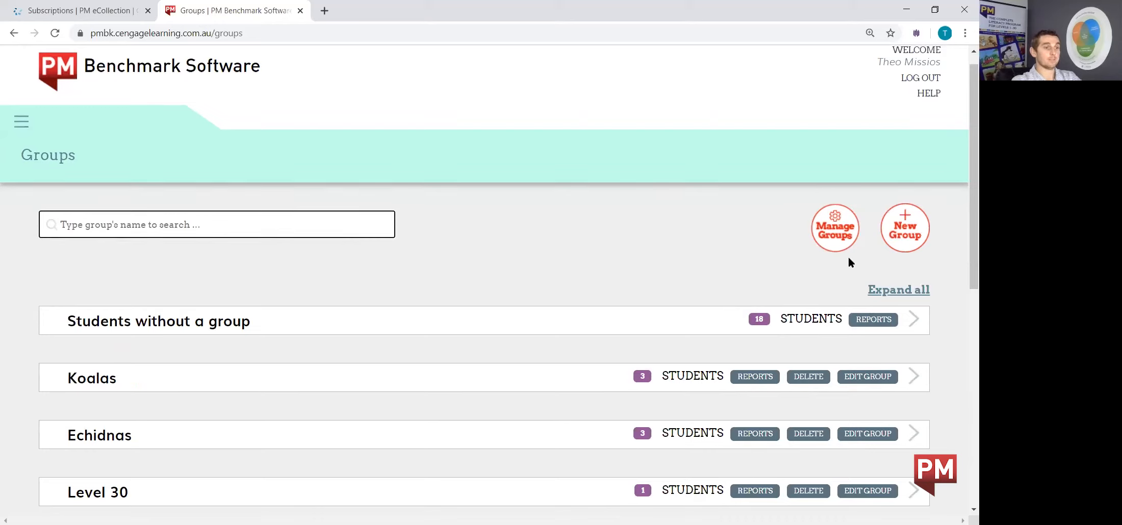
# Open group management, expand the Year 2 Sapphire group and select its first student
pyautogui.click(831, 221)
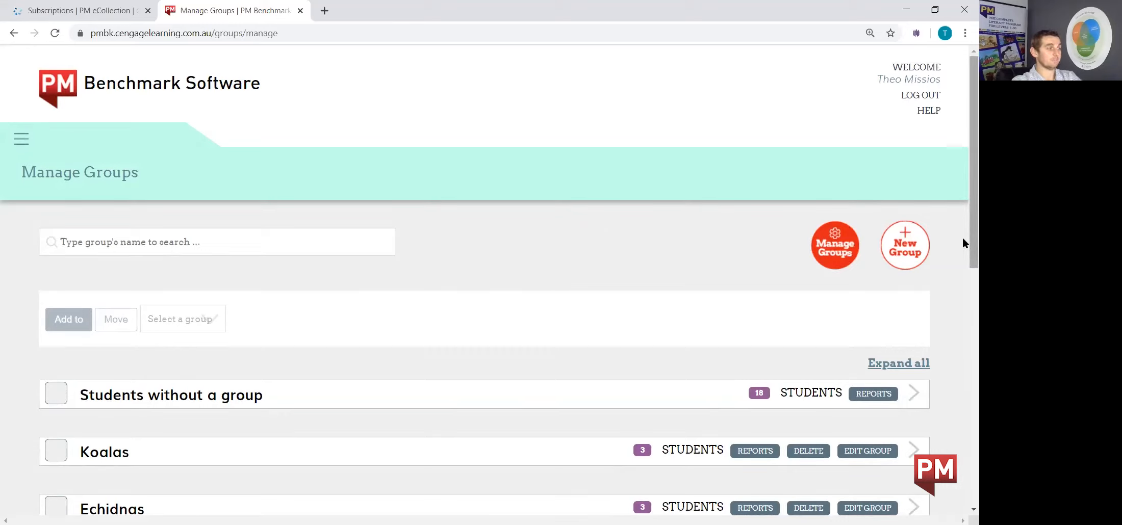
pyautogui.scroll(-1, 963, 239)
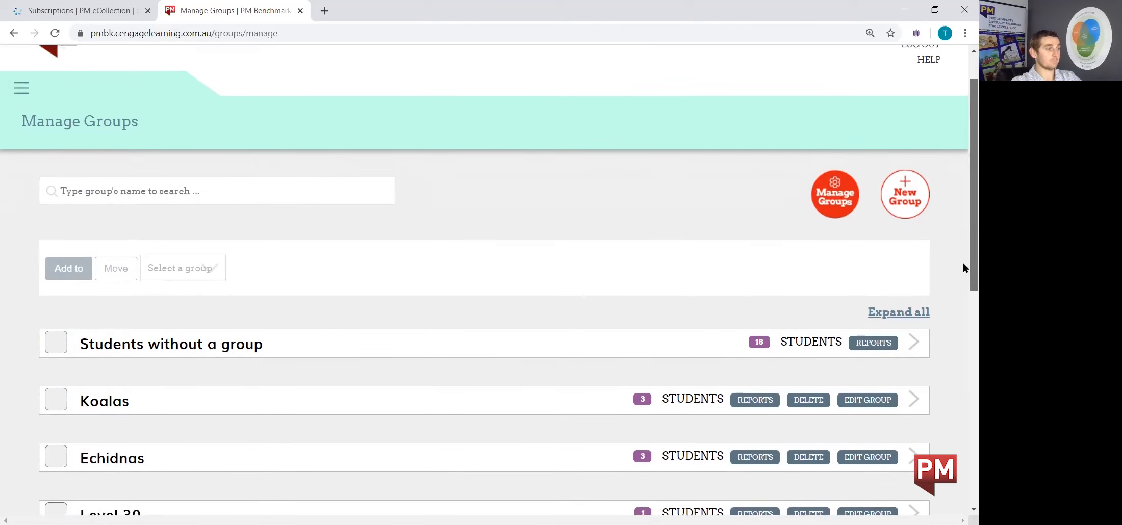
pyautogui.scroll(-1, 962, 270)
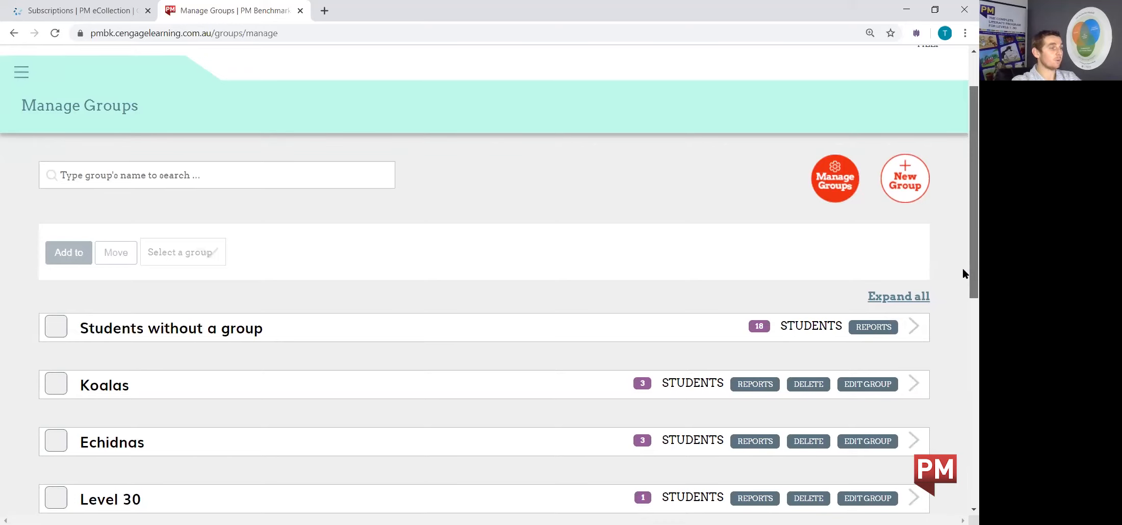
pyautogui.moveTo(963, 274); pyautogui.dragTo(962, 490)
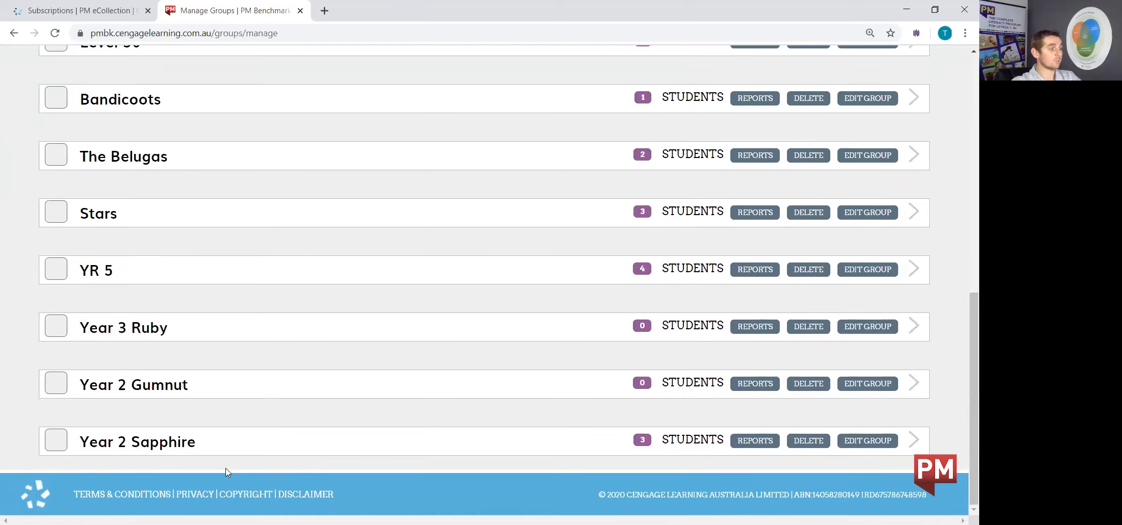
pyautogui.click(915, 440)
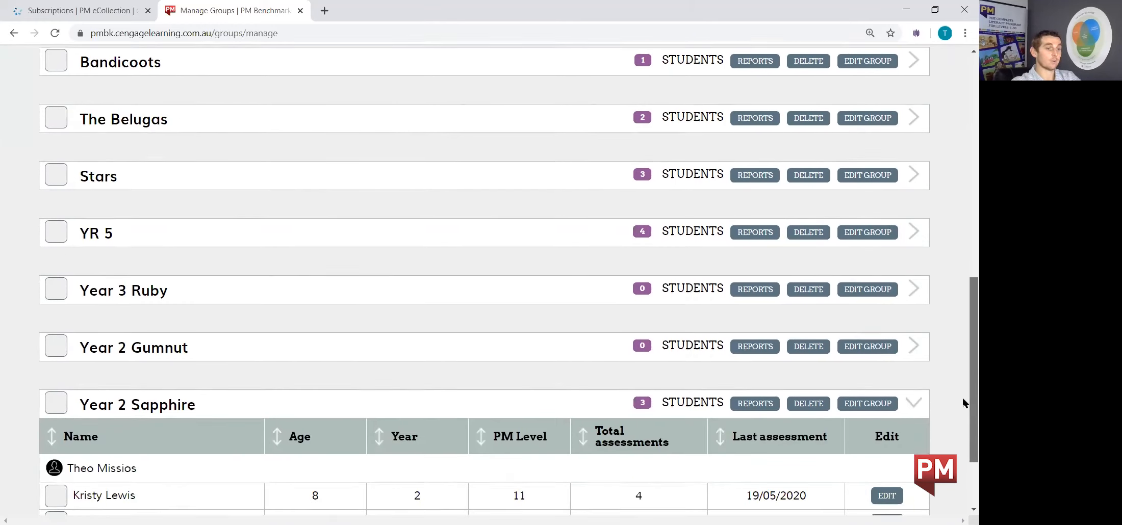
pyautogui.scroll(-3, 963, 397)
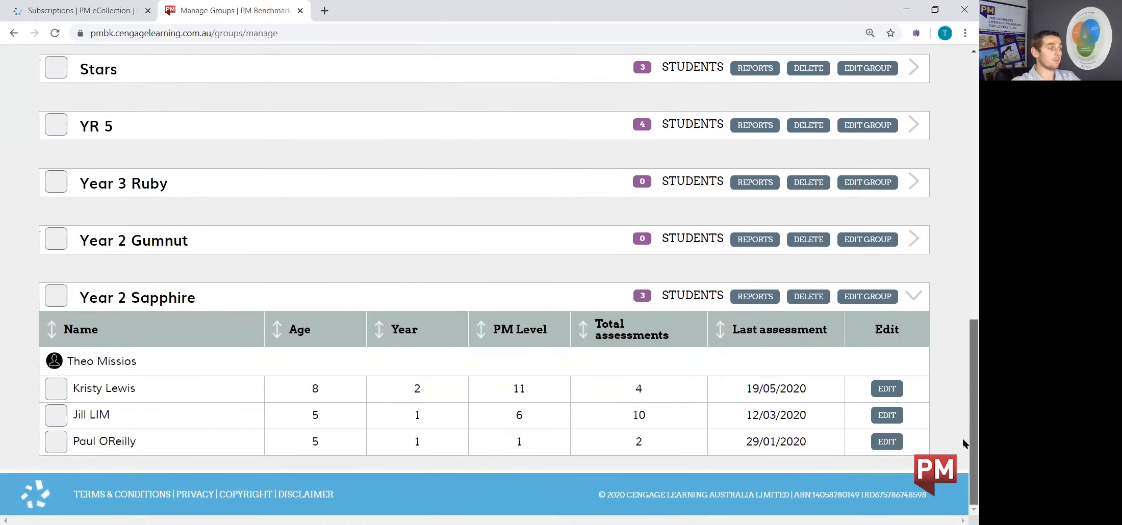
pyautogui.click(57, 392)
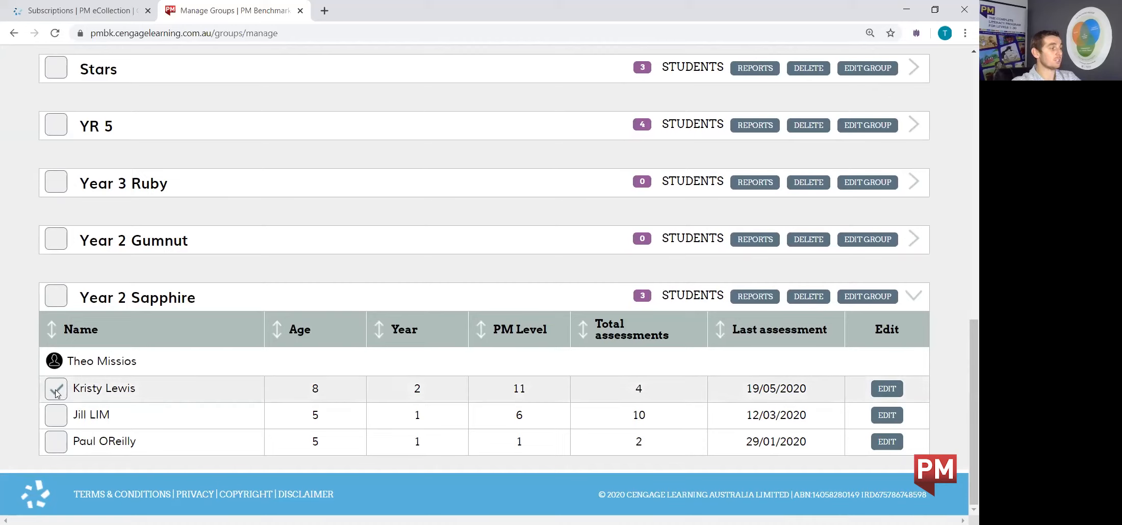
# Move the selected student to the Year 2 Gumnut group and confirm the move
pyautogui.scroll(10, 126, 386)
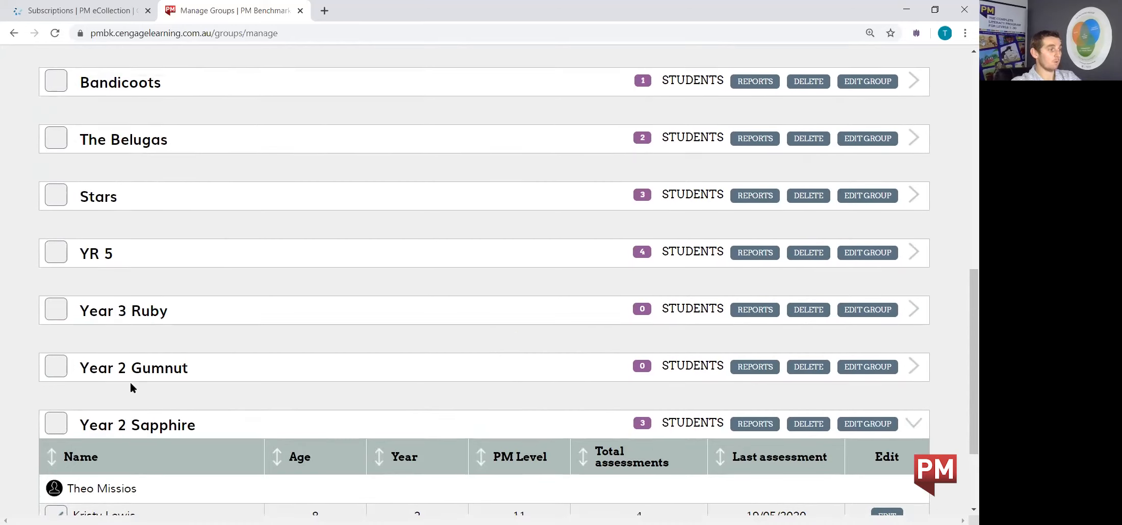
pyautogui.scroll(1, 157, 386)
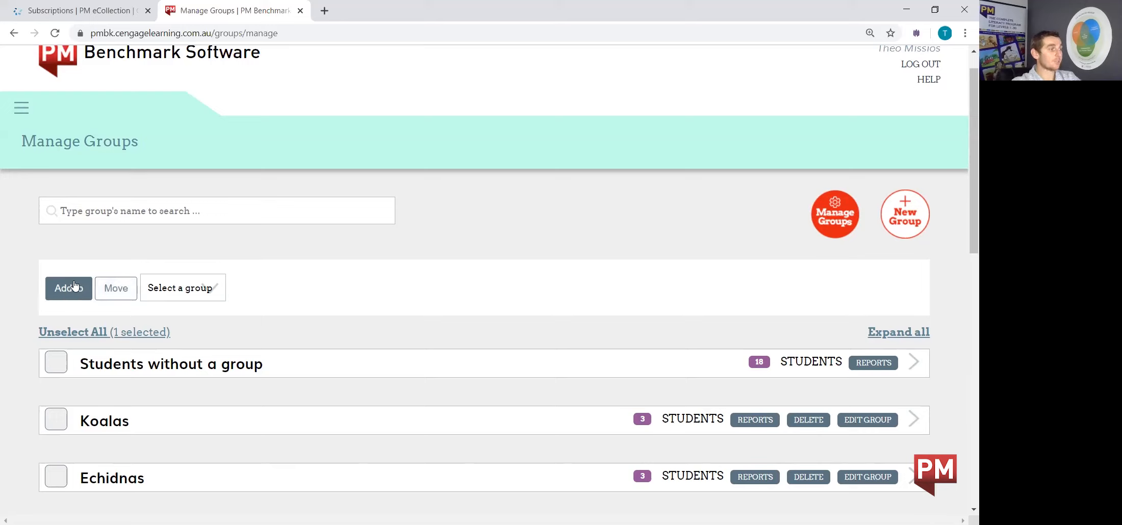
pyautogui.click(117, 290)
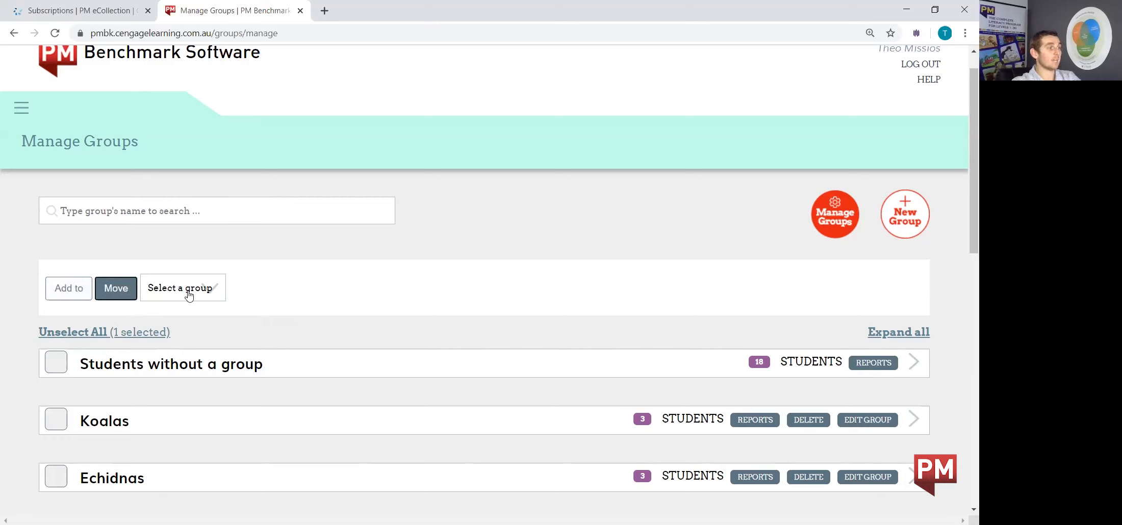
pyautogui.click(213, 292)
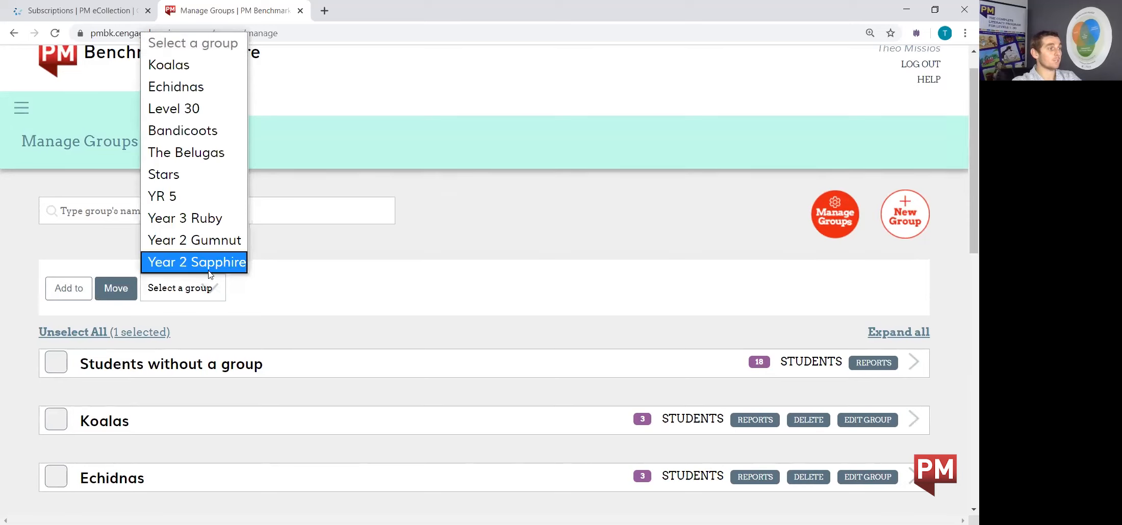
pyautogui.click(210, 240)
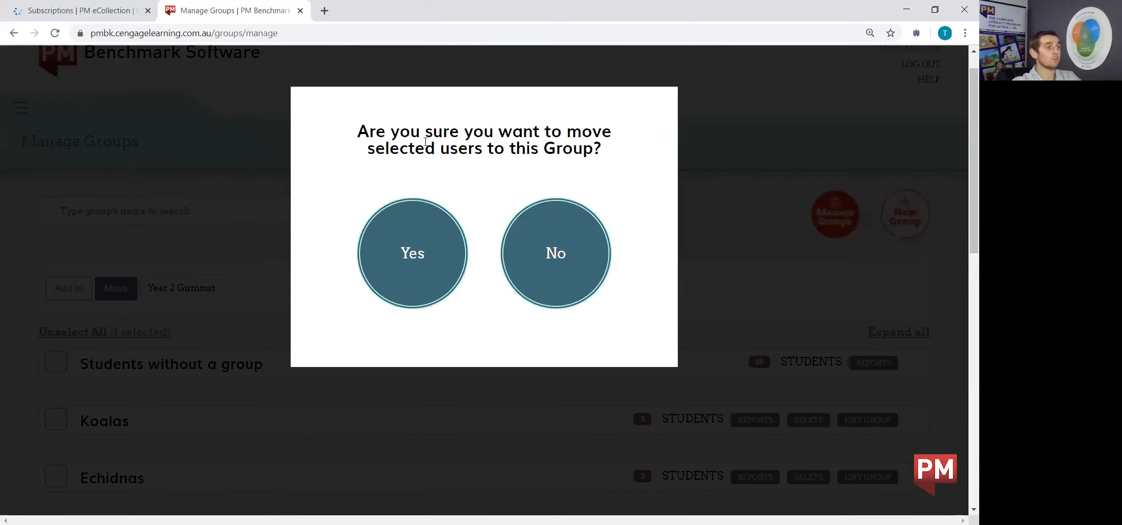
pyautogui.click(433, 256)
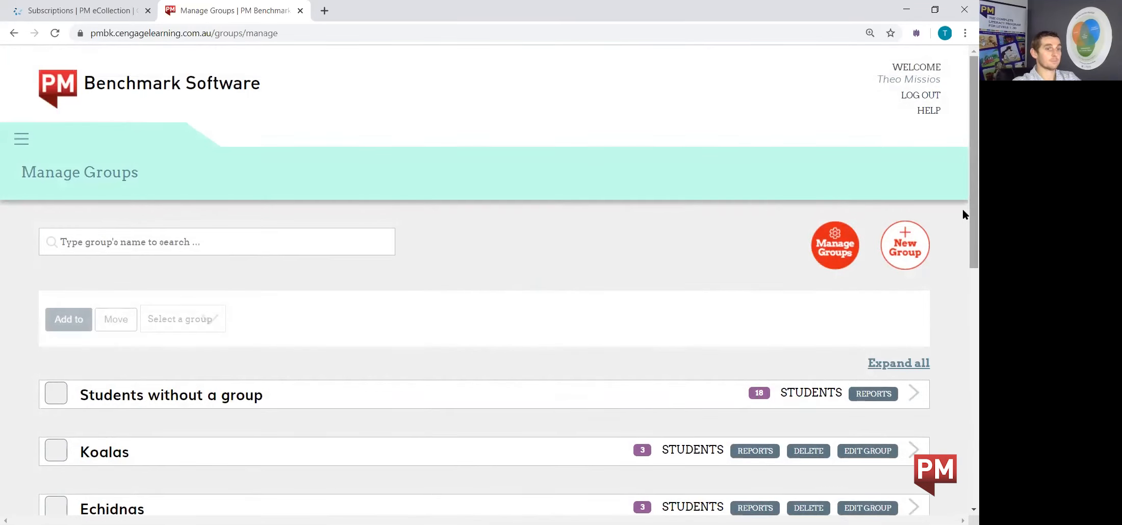
# Expand the Year 2 Gumnut group and select its student
pyautogui.moveTo(963, 210); pyautogui.dragTo(962, 457)
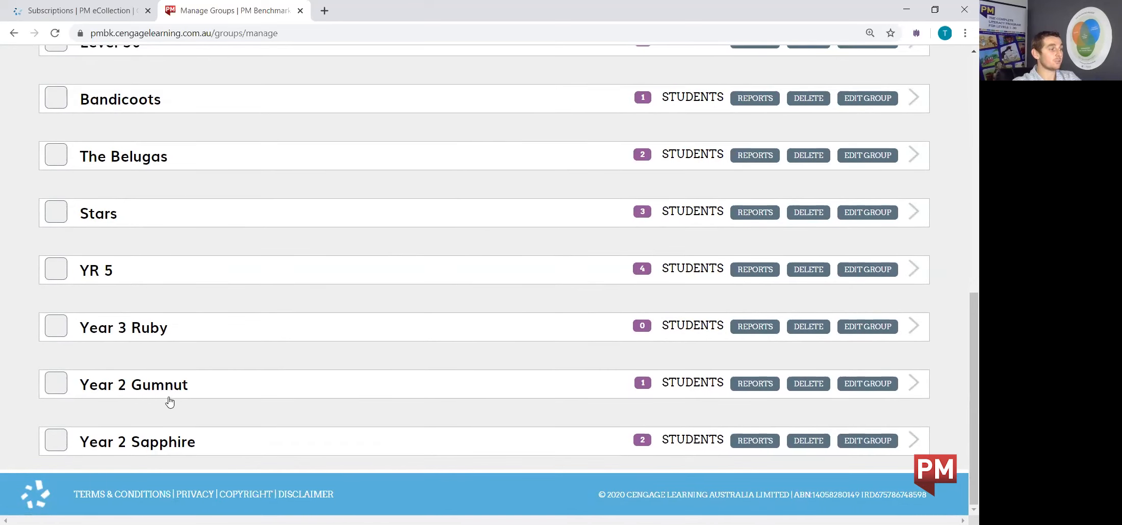
pyautogui.click(915, 385)
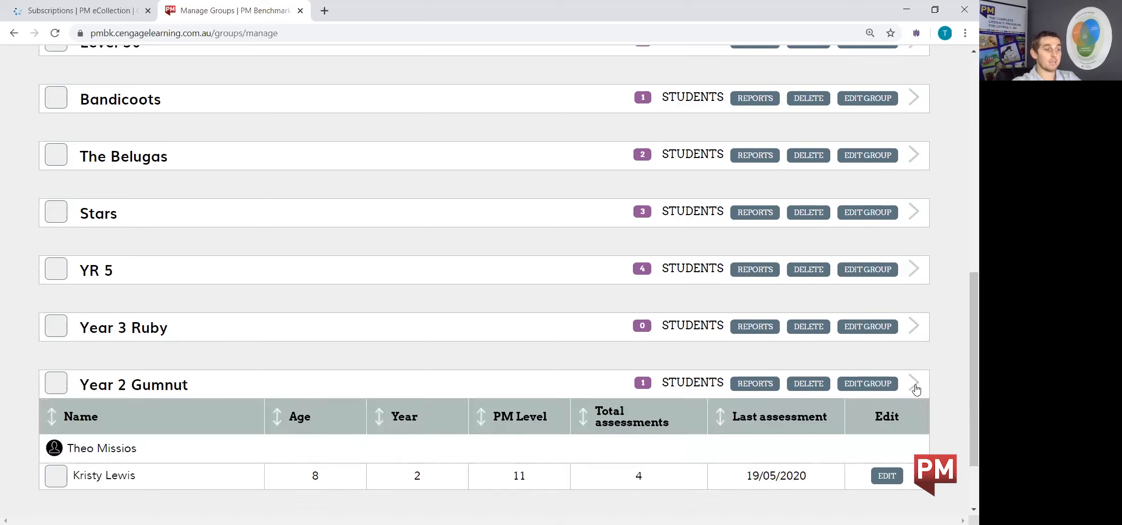
pyautogui.scroll(-1, 493, 379)
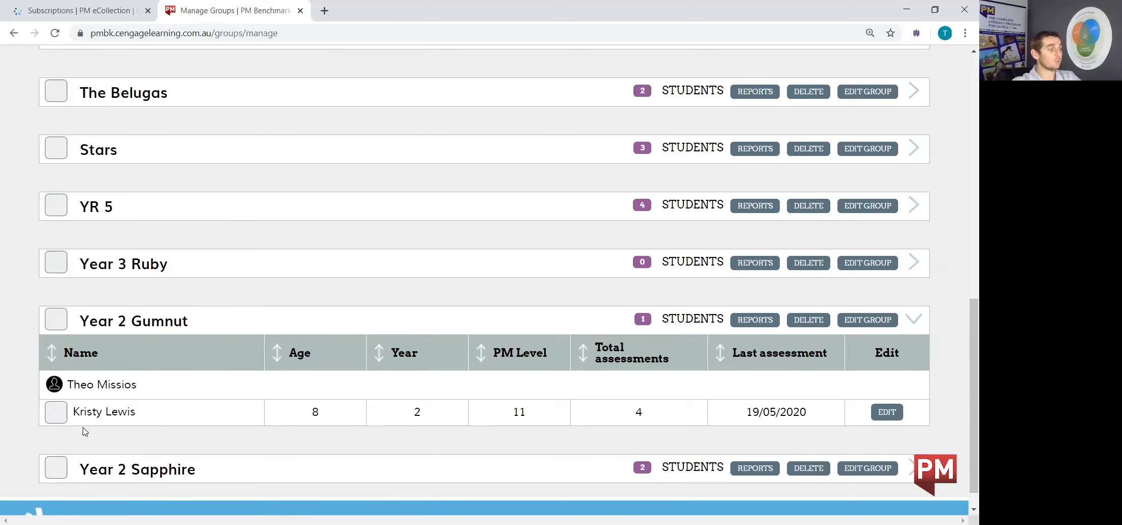
pyautogui.click(56, 414)
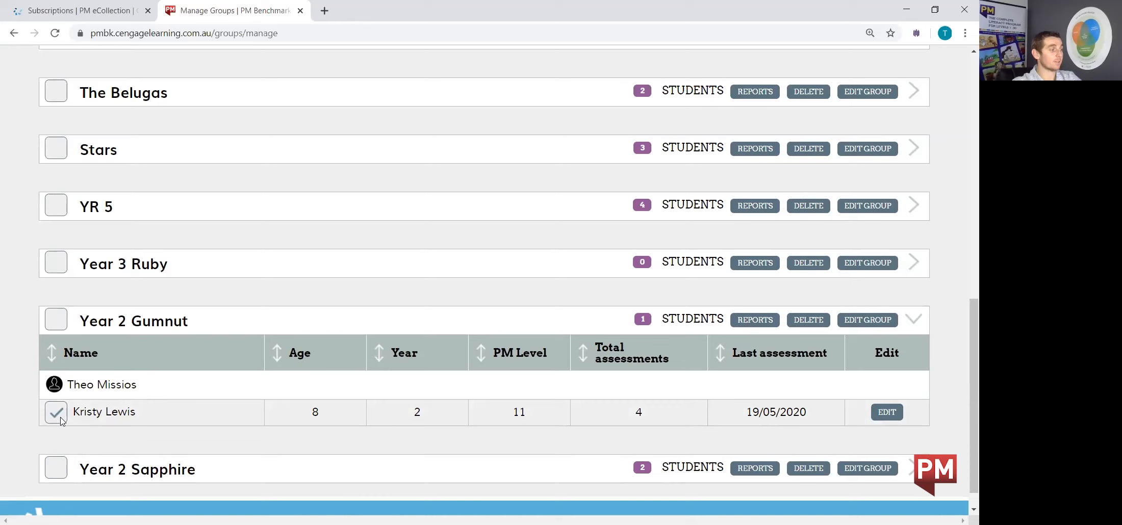
# Move the selected student back to the Year 2 Sapphire group and confirm the move
pyautogui.scroll(10, 137, 397)
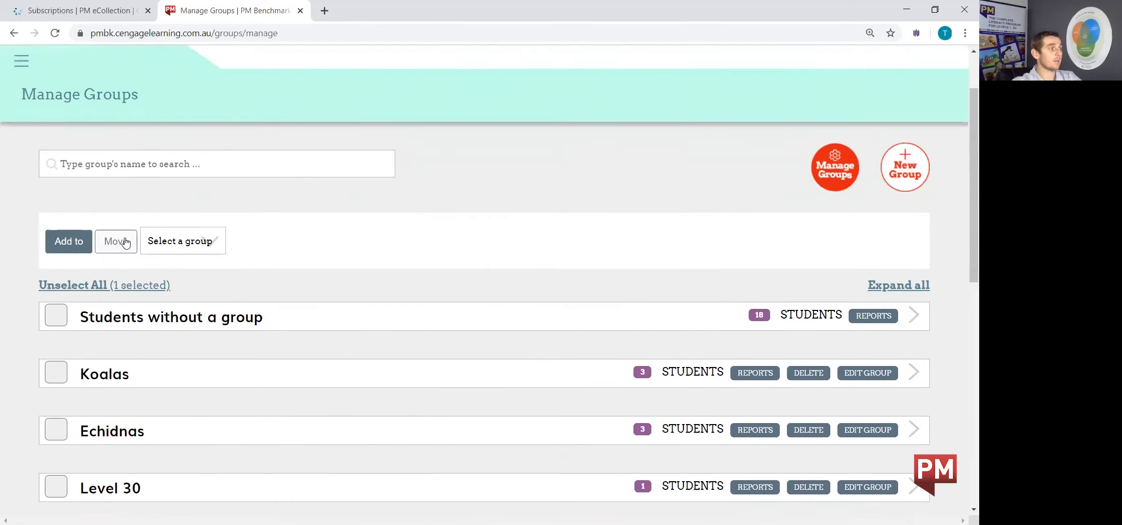
pyautogui.click(126, 243)
pyautogui.click(208, 248)
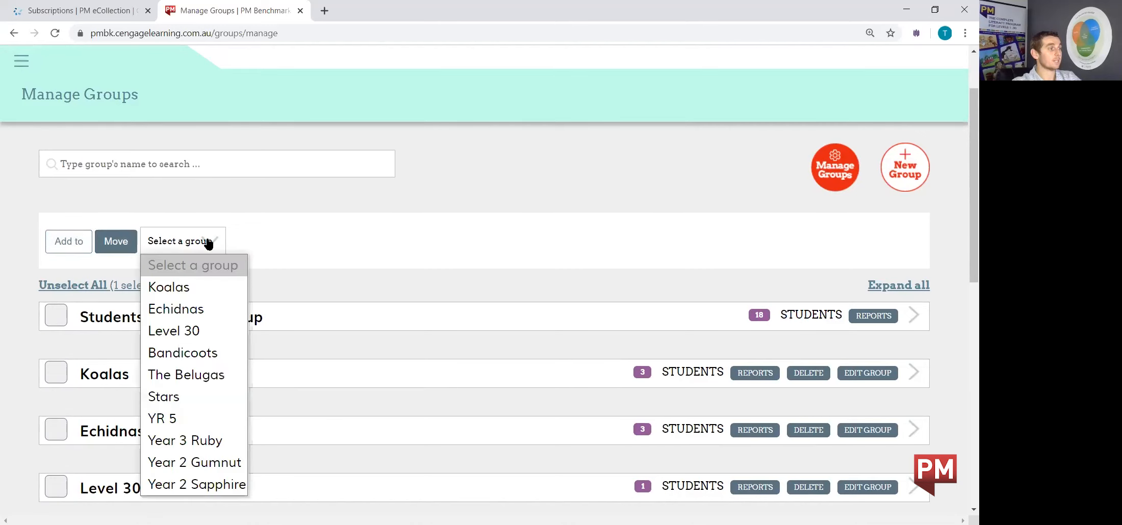
pyautogui.click(201, 488)
pyautogui.click(408, 255)
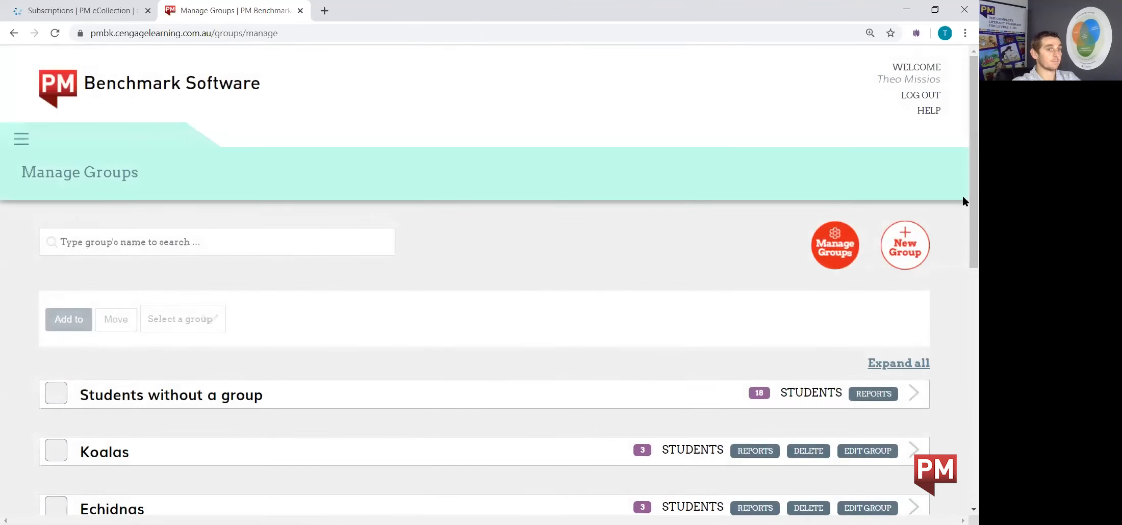
# Expand the Year 2 Sapphire group to review its members, collapse it, and leave group management
pyautogui.moveTo(969, 197); pyautogui.dragTo(969, 448)
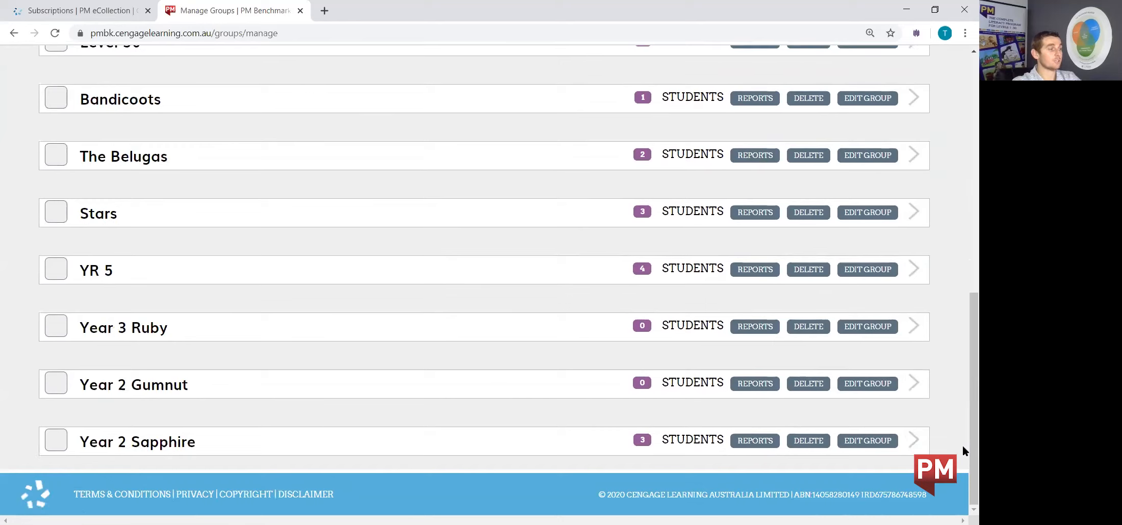
pyautogui.click(908, 444)
pyautogui.scroll(-2, 963, 363)
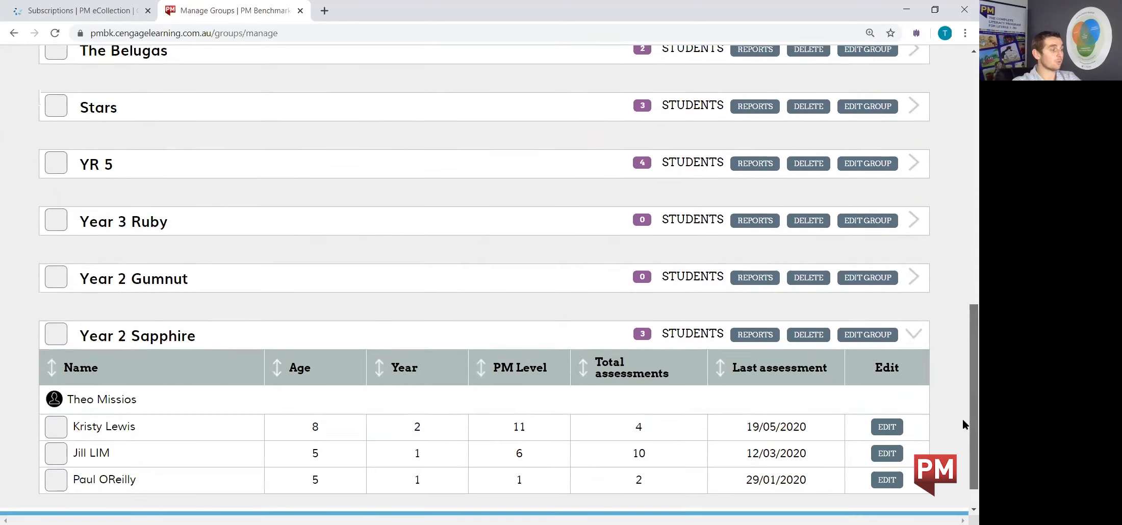
pyautogui.scroll(-1, 963, 425)
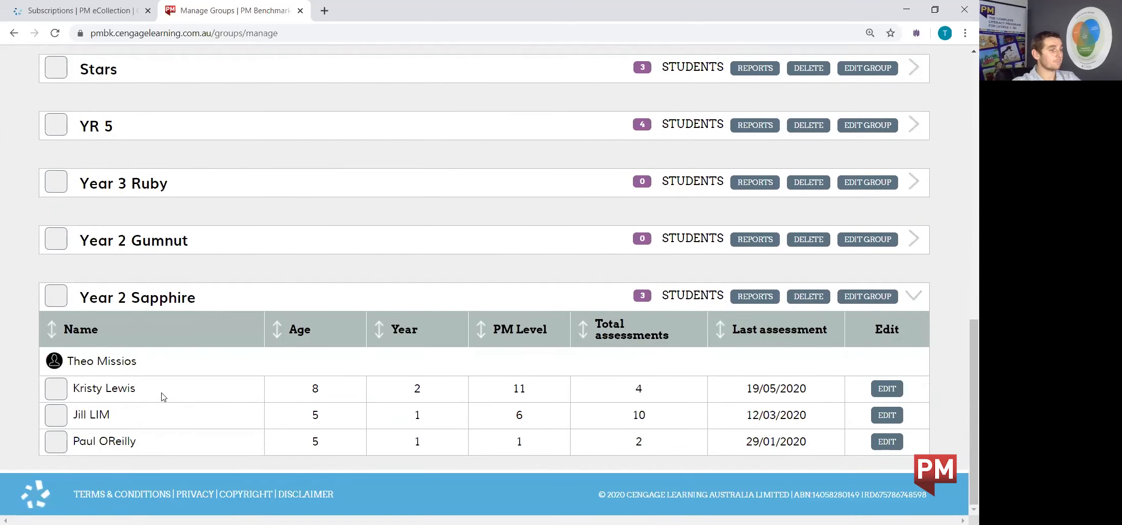
pyautogui.click(914, 293)
pyautogui.moveTo(963, 332); pyautogui.dragTo(963, 87)
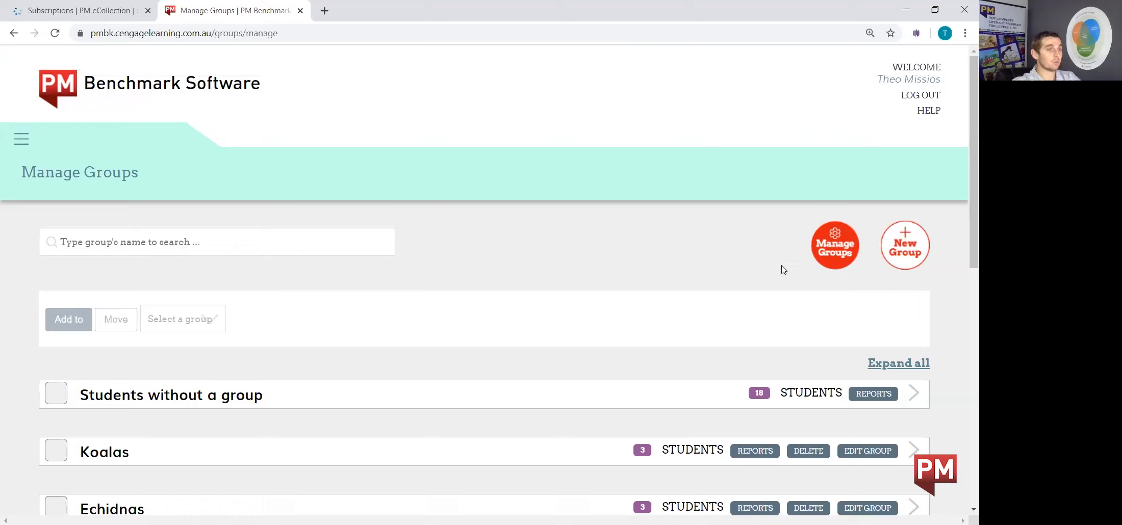
pyautogui.click(839, 249)
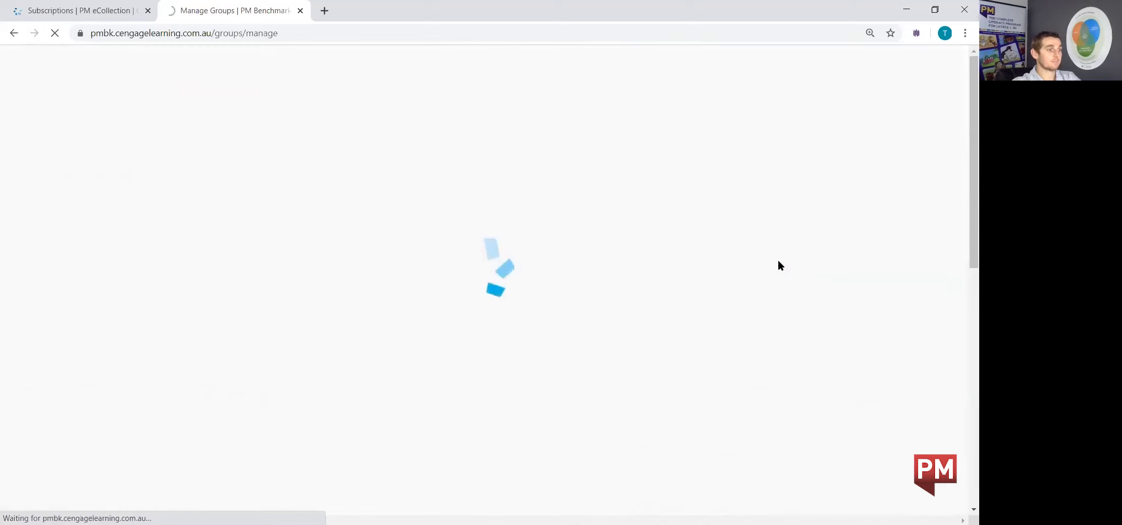